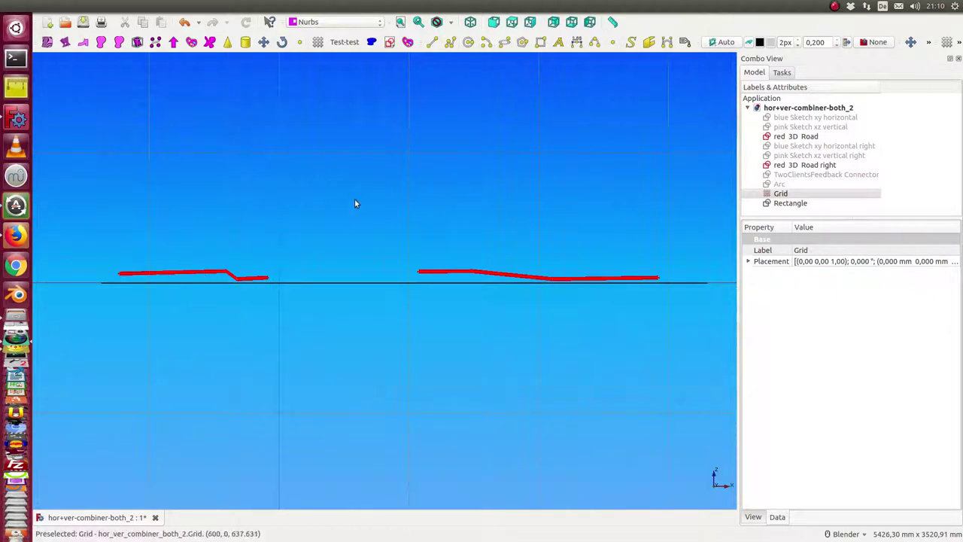
Orbit onto the grid plane and hide both red 3D Road objects.
middle_drag(356, 203, 206, 251)
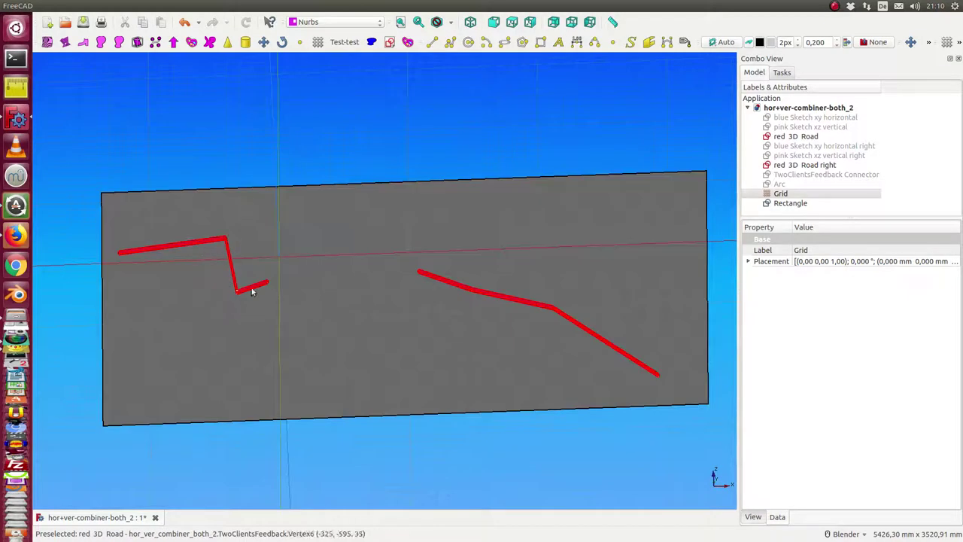
click(786, 165)
key(space)
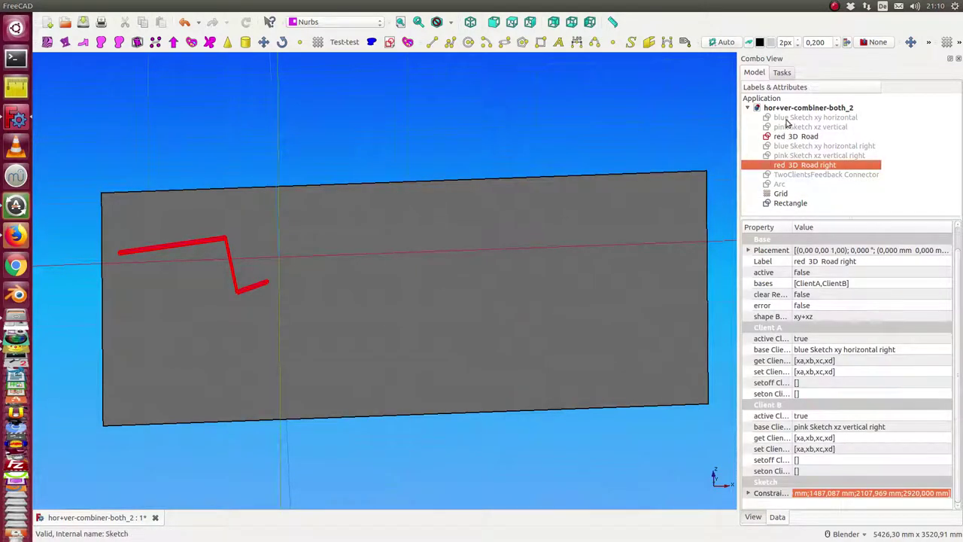
click(790, 137)
key(space)
Show both blue 'Sketch xy horizontal' road sketches, left and right.
click(793, 118)
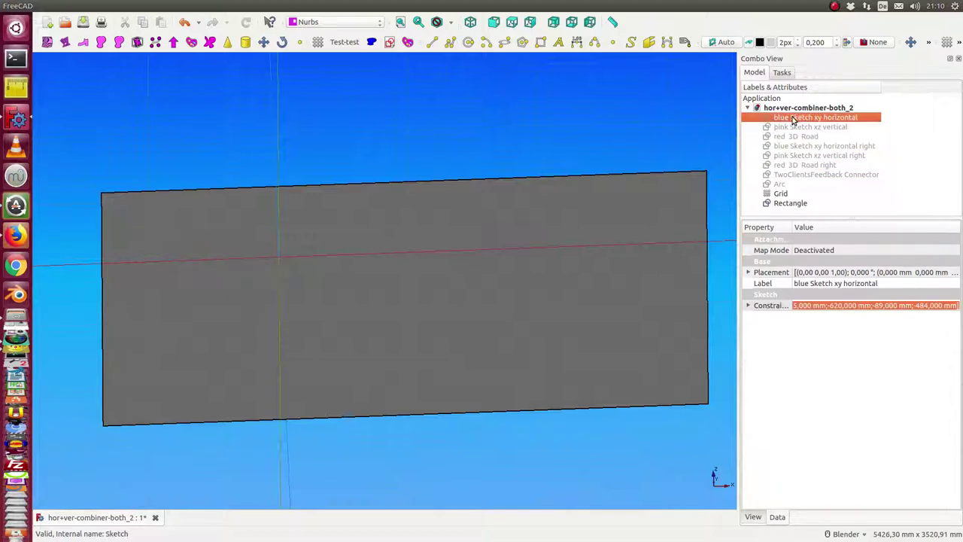
key(space)
click(799, 147)
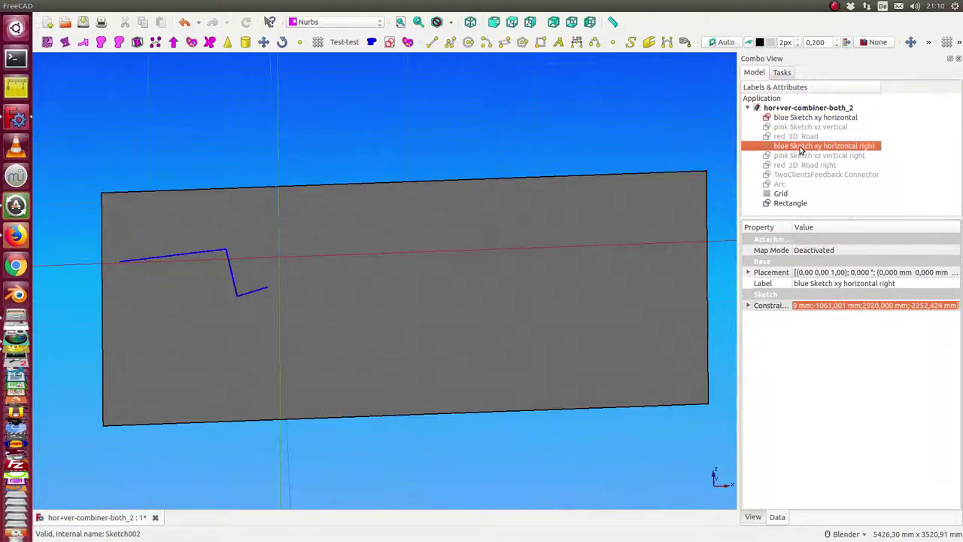
key(space)
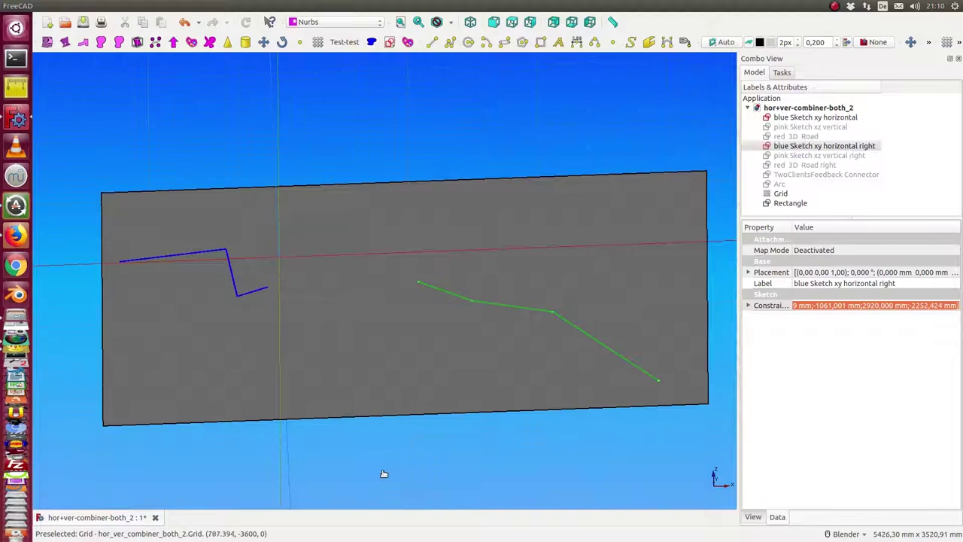
In top view, draw and apply a freehand curve on the Rectangle's face joining the two roads.
click(384, 473)
mouse_move(384, 473)
middle_down()
mouse_move(359, 432)
mouse_move(370, 475)
middle_up()
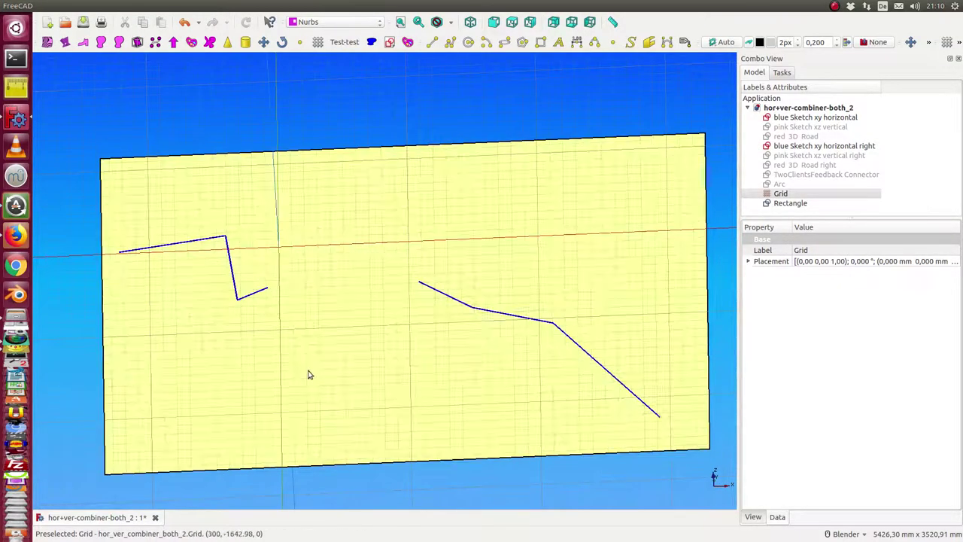
key(2)
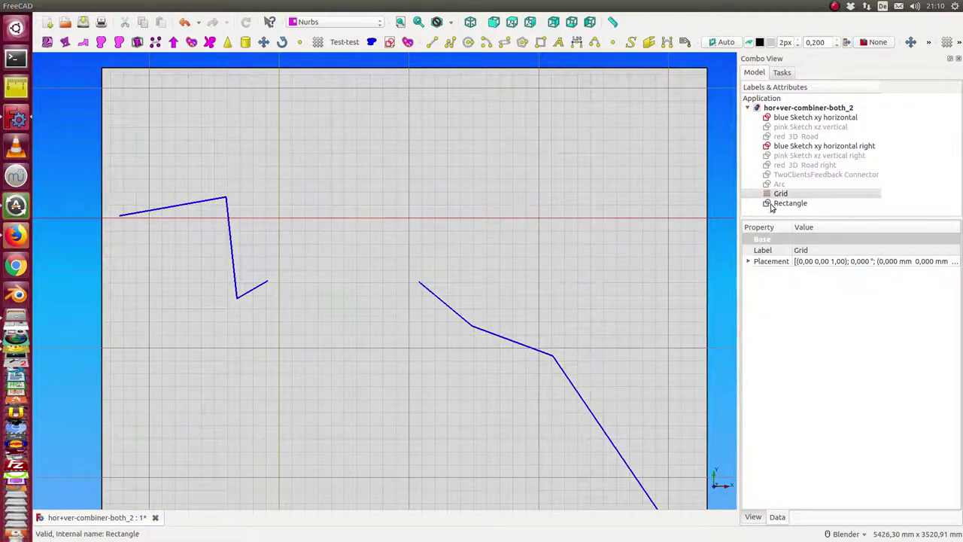
click(772, 205)
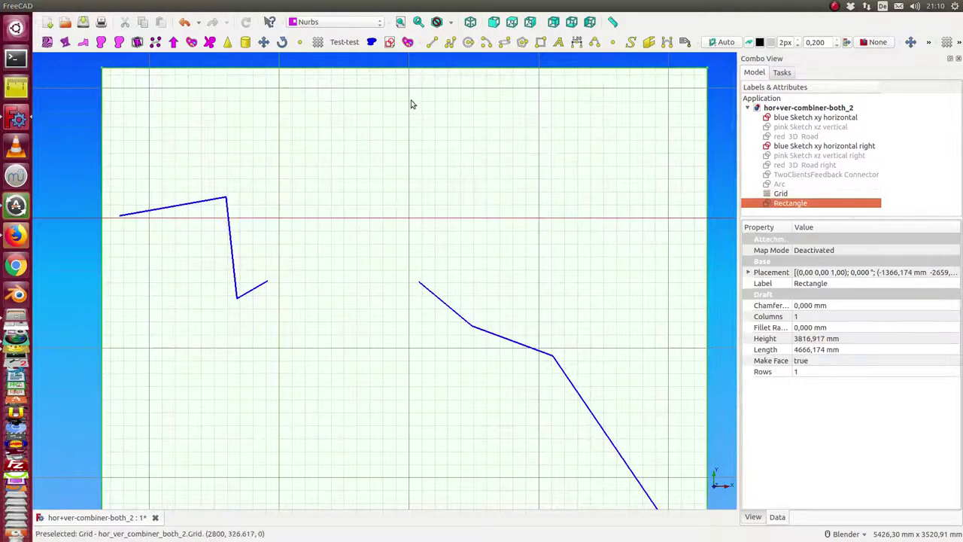
click(192, 43)
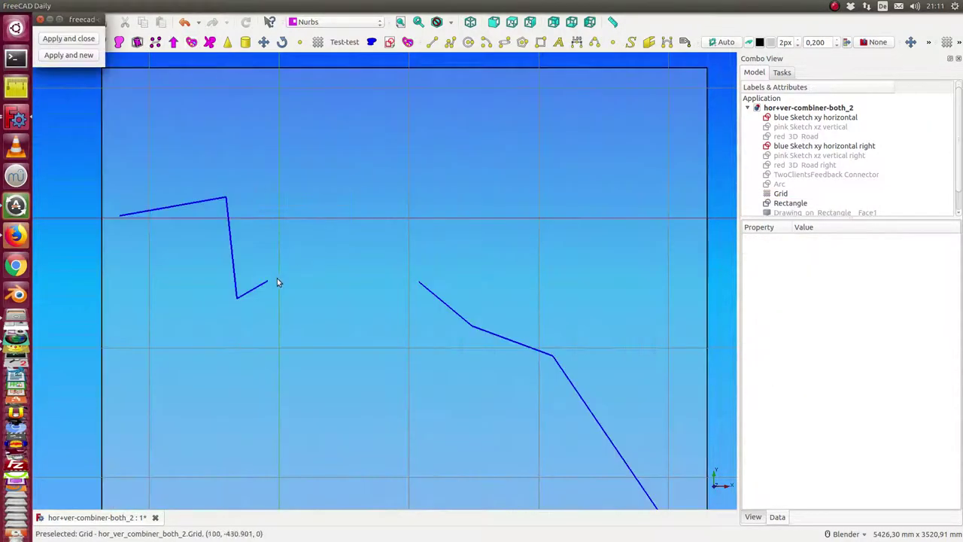
mouse_move(281, 272)
mouse_down()
mouse_move(340, 223)
mouse_move(419, 285)
mouse_up()
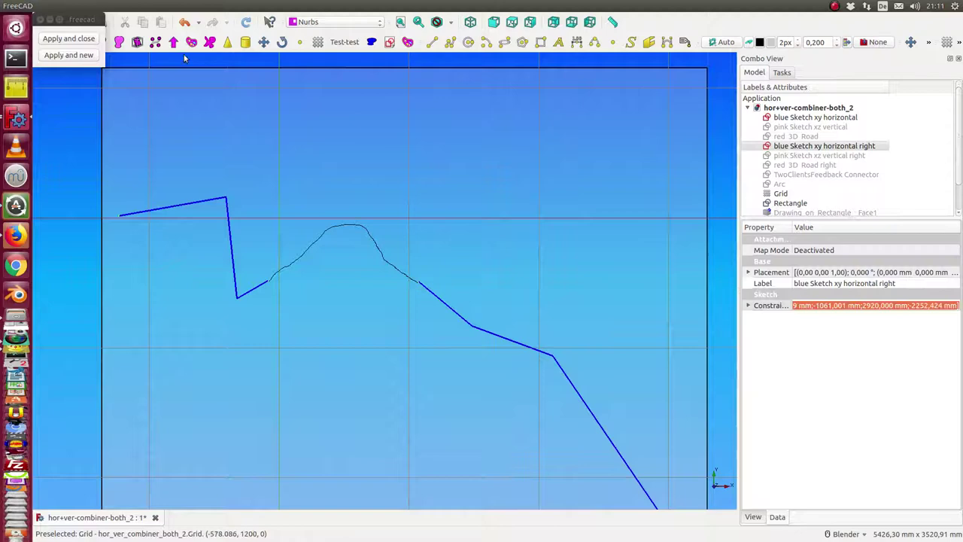
click(70, 40)
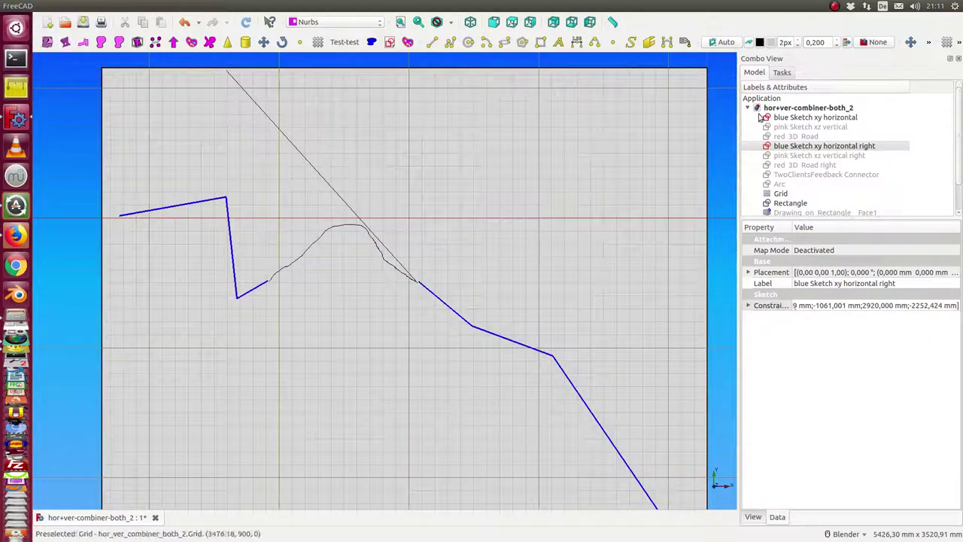
Select the Rectangle, Drawing_on_Rectangle__Face1_Spline and ColorPath objects in the tree.
click(787, 204)
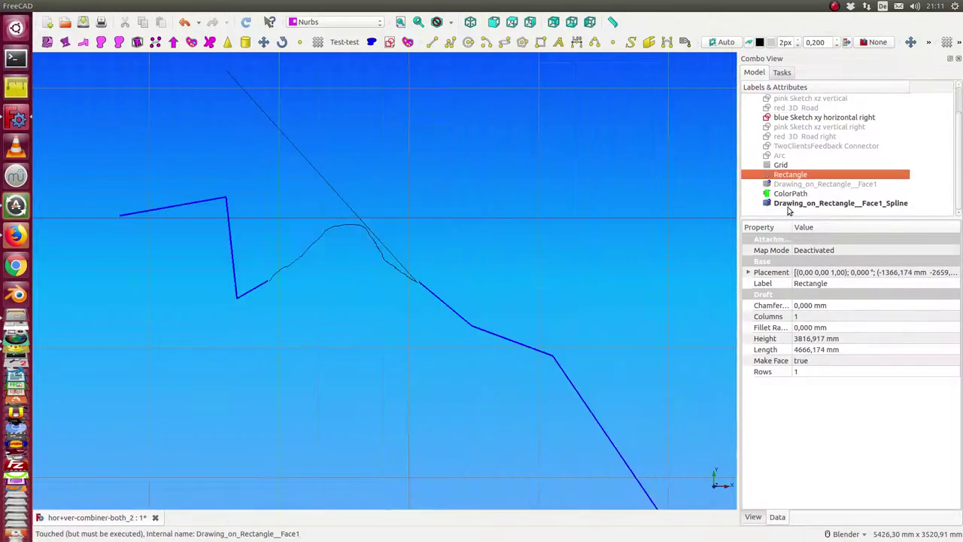
click(793, 205)
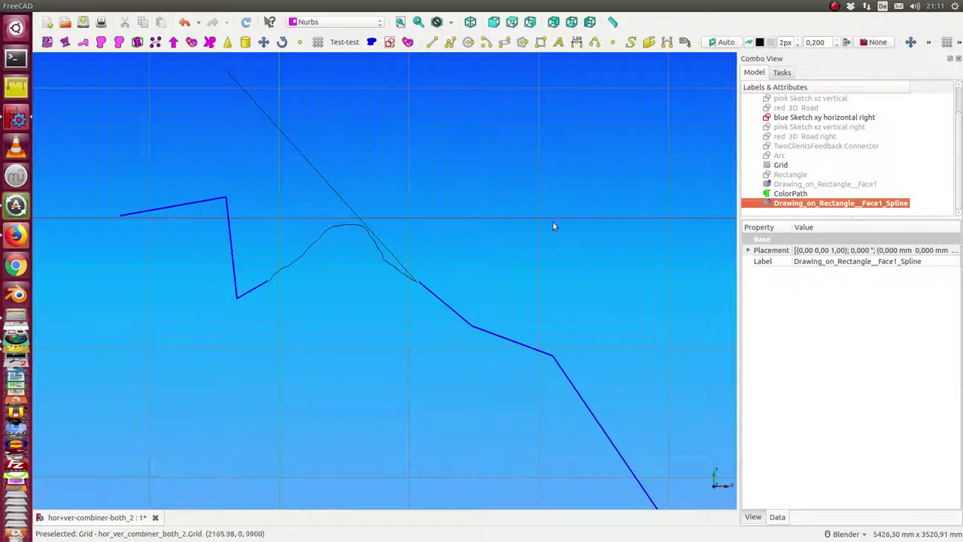
click(790, 193)
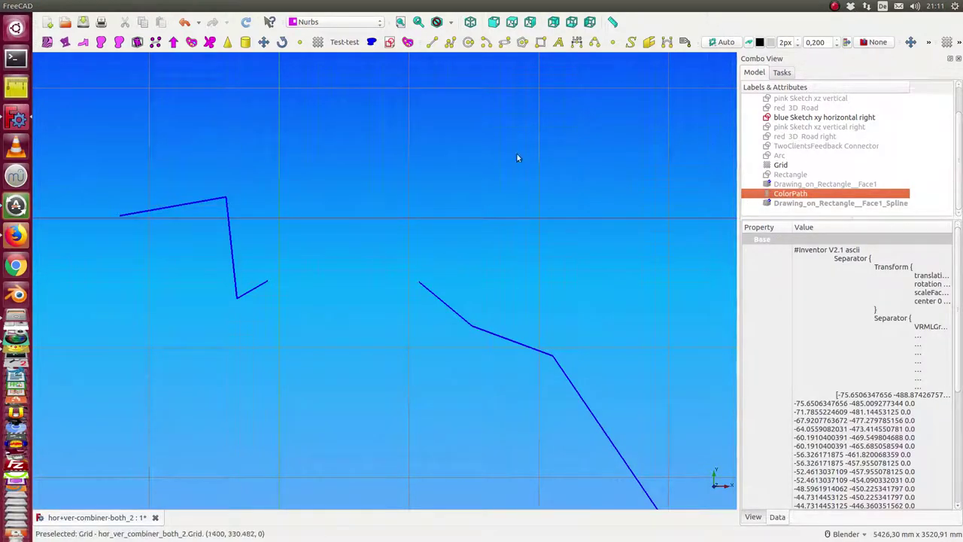
Display the TwoClientsFeedback Connector's tangent segments and the red Arc between the roads.
click(807, 147)
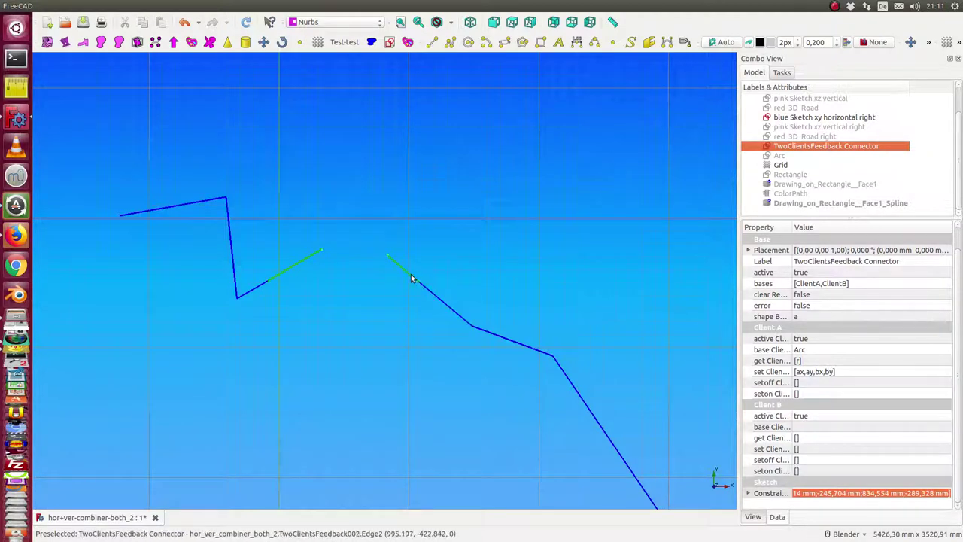
click(778, 156)
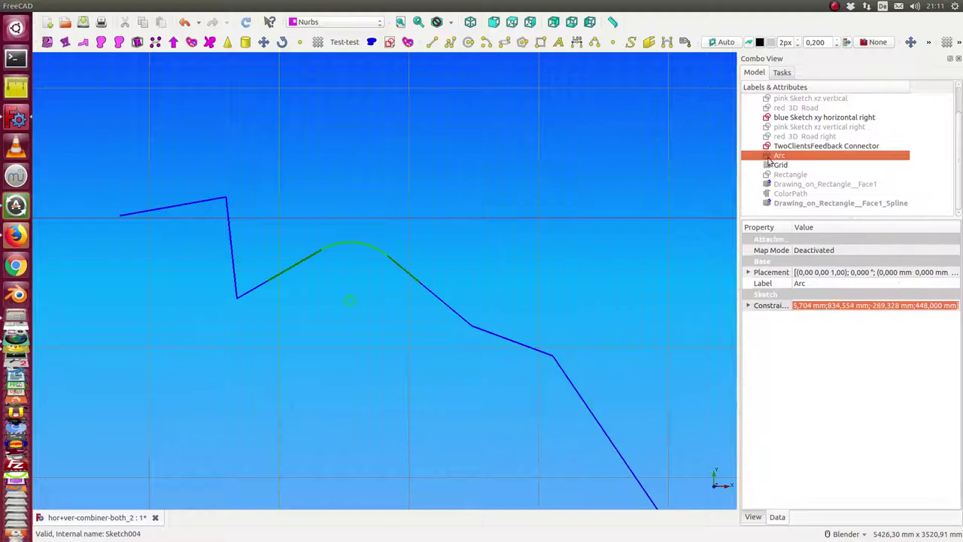
click(300, 301)
scroll(286, 347, up, 2)
scroll(286, 350, down, 2)
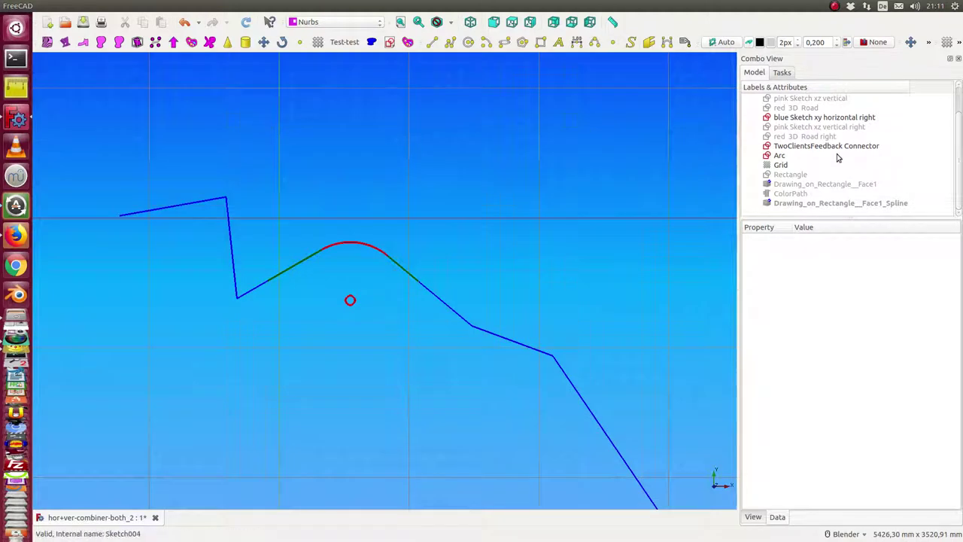
Expand the Arc's constraints and scroll its radius r upward.
click(779, 155)
click(748, 305)
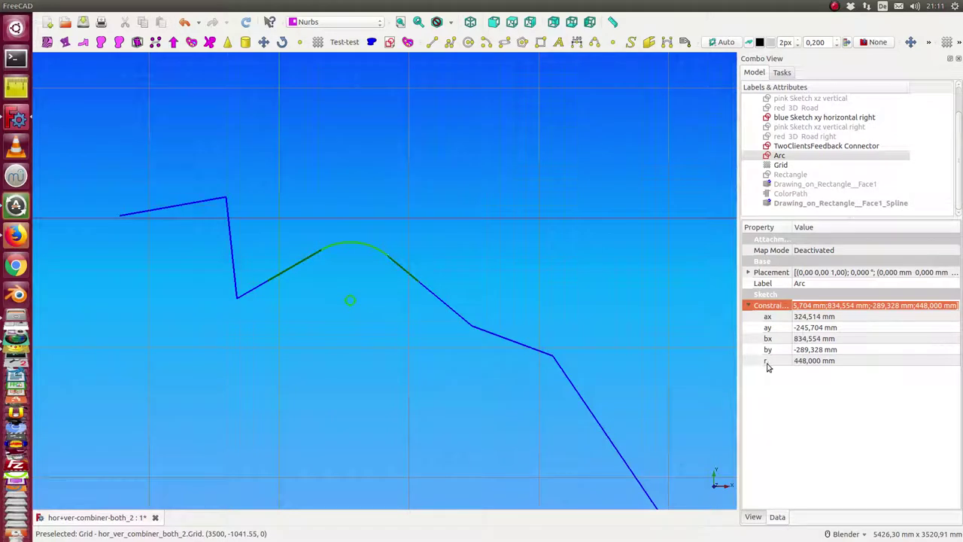
click(861, 366)
scroll(860, 362, up, 3)
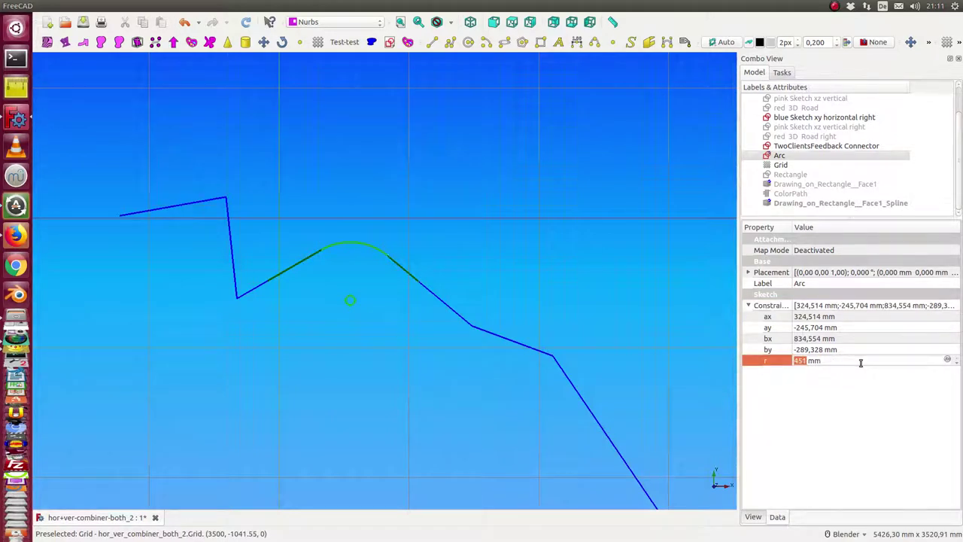
scroll(860, 362, up, 3)
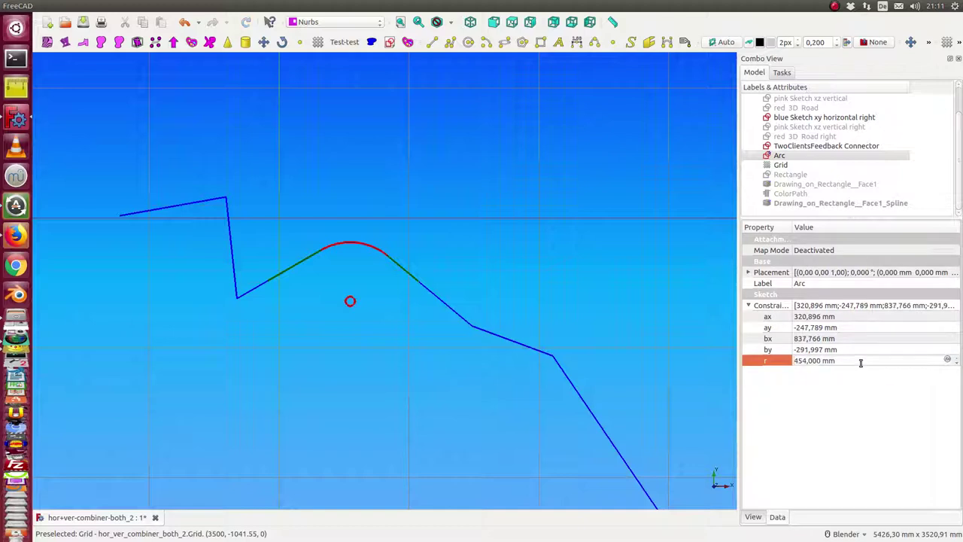
scroll(860, 362, up, 2)
scroll(861, 362, up, 3)
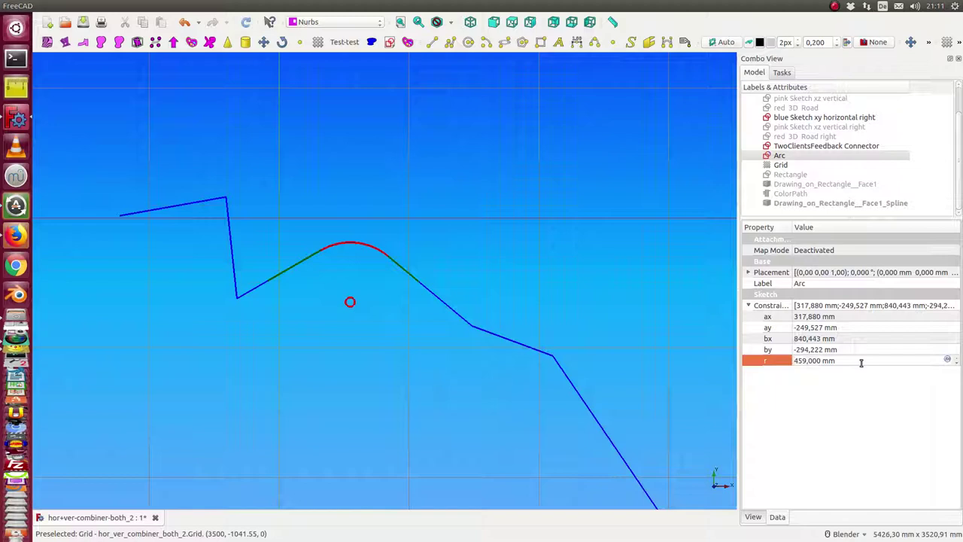
scroll(861, 362, up, 9)
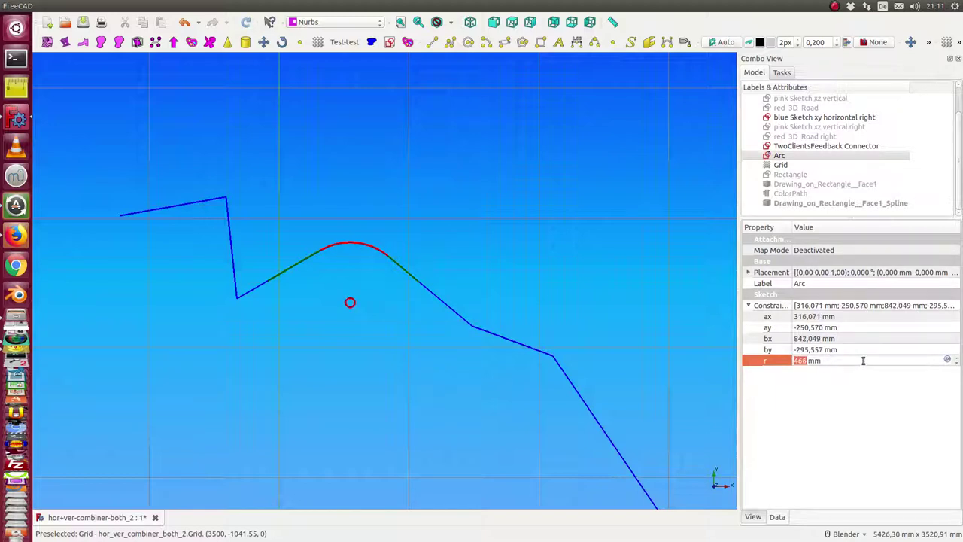
scroll(863, 361, up, 3)
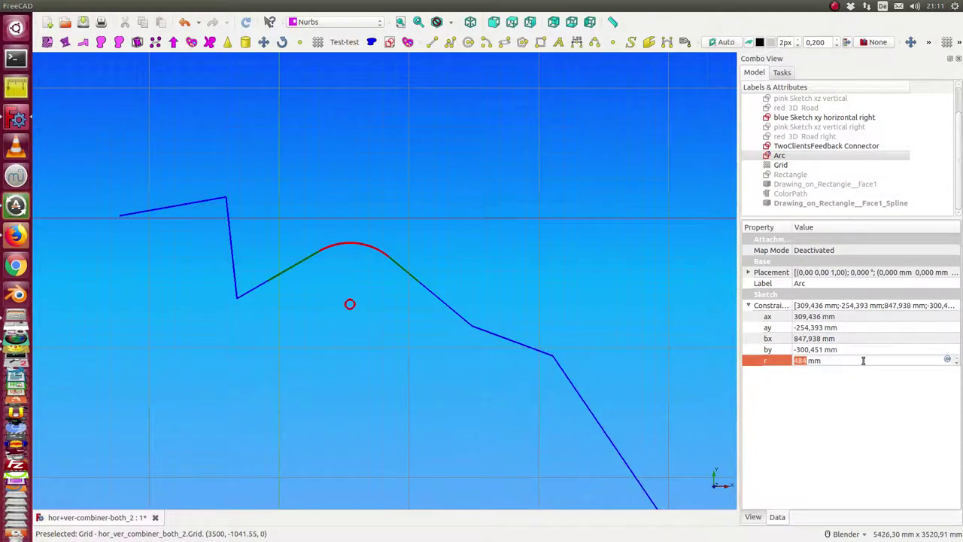
scroll(863, 361, up, 12)
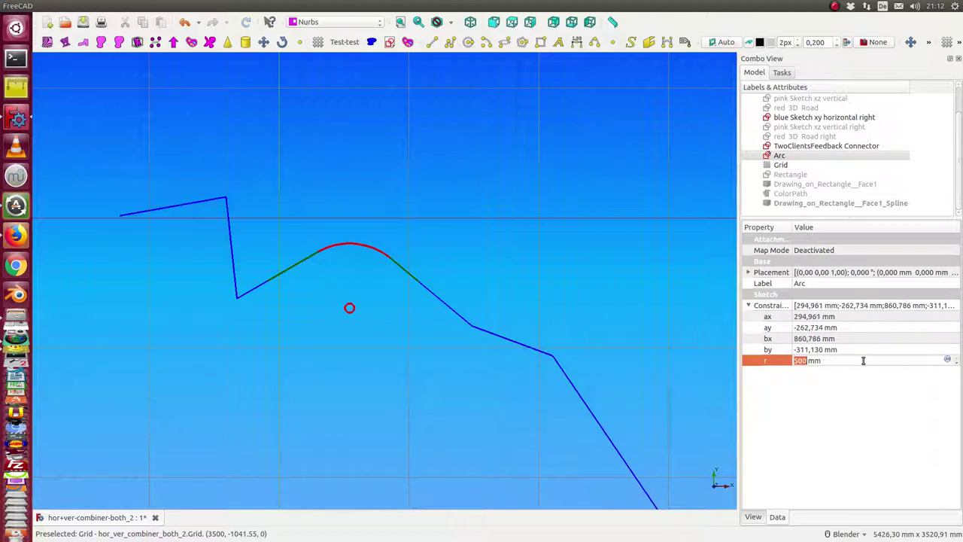
scroll(863, 361, up, 5)
scroll(863, 360, up, 1)
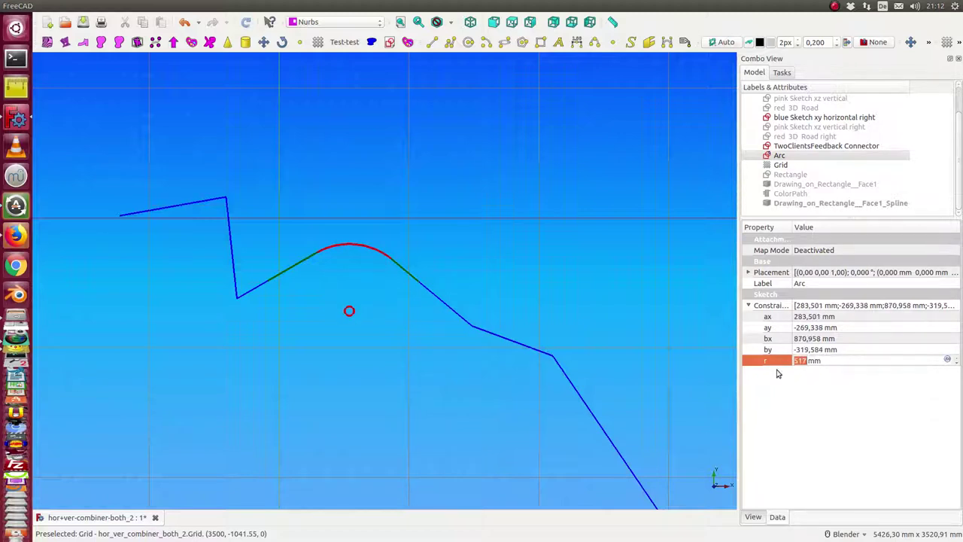
scroll(402, 336, up, 2)
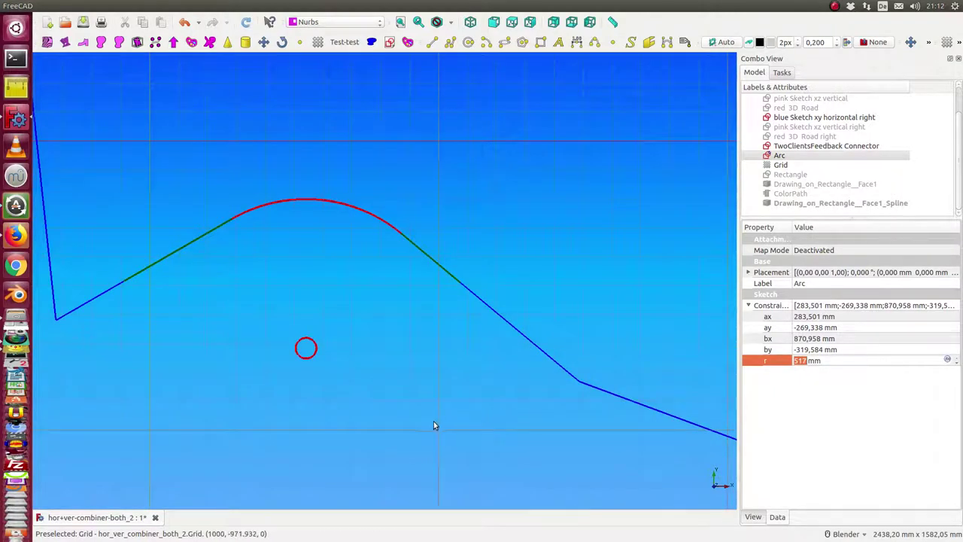
scroll(434, 422, up, 2)
Re-centre the view and fine-tune the Arc radius r to 466 mm.
shift+middle_drag(434, 422, 613, 421)
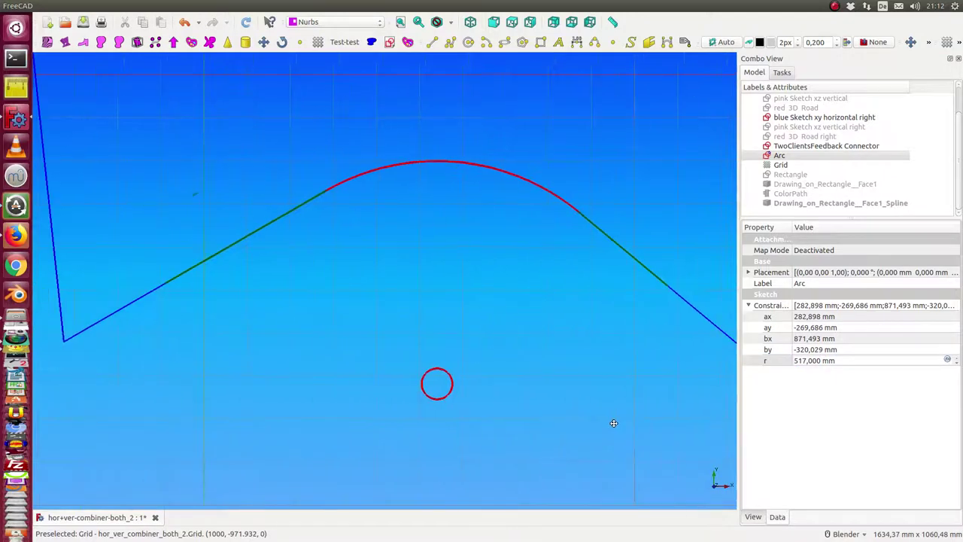
click(868, 359)
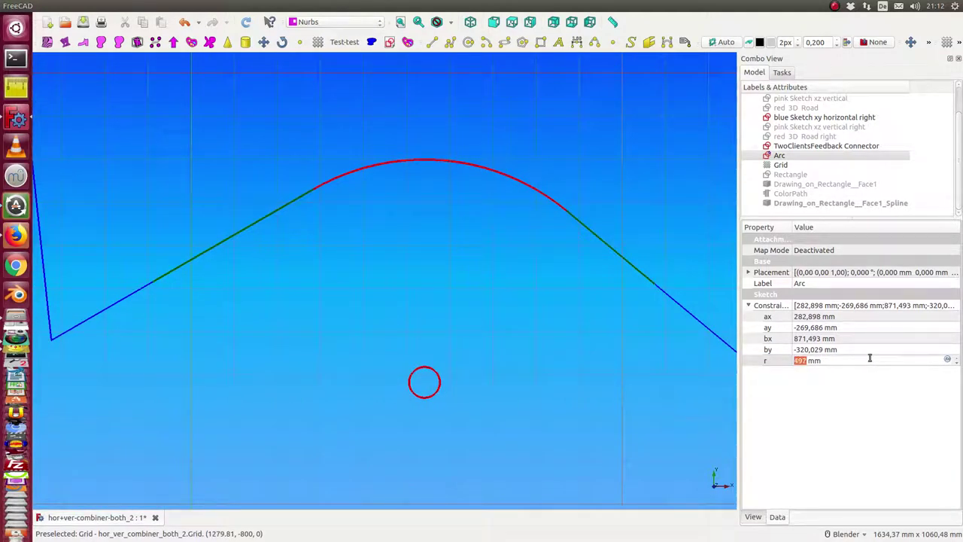
scroll(870, 359, up, 1)
scroll(869, 359, down, 20)
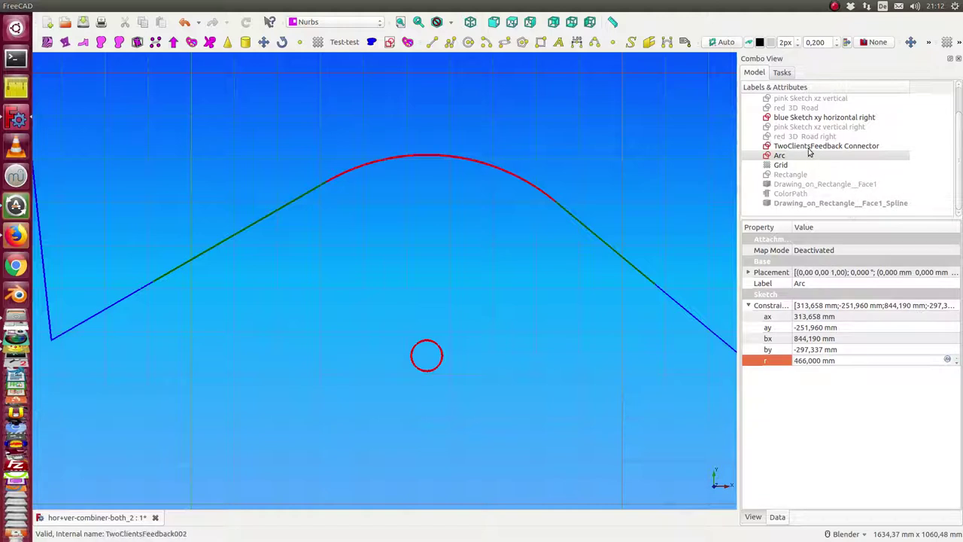
scroll(361, 301, down, 2)
scroll(347, 305, down, 2)
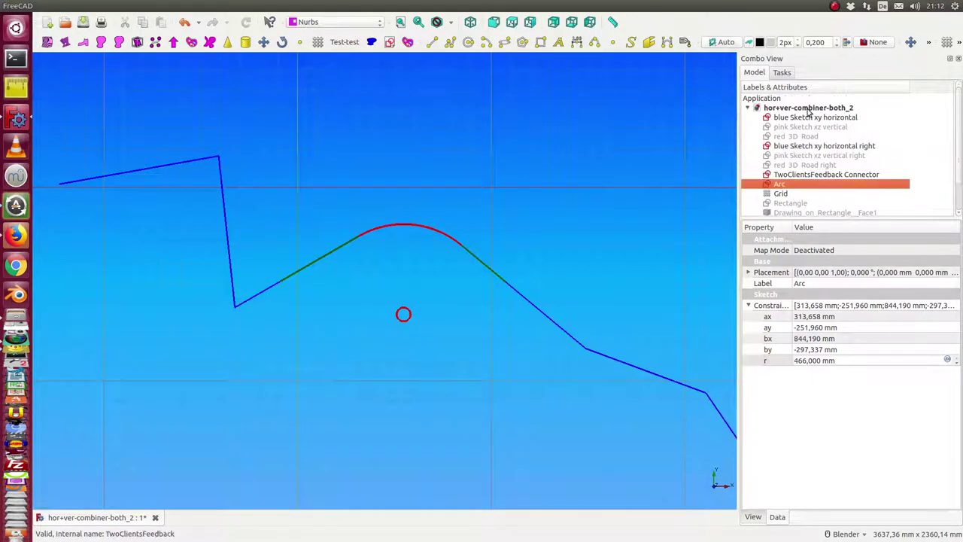
Set blue Sketch xy horizontal's xd constraint to -126 mm.
scroll(794, 121, up, 1)
click(795, 118)
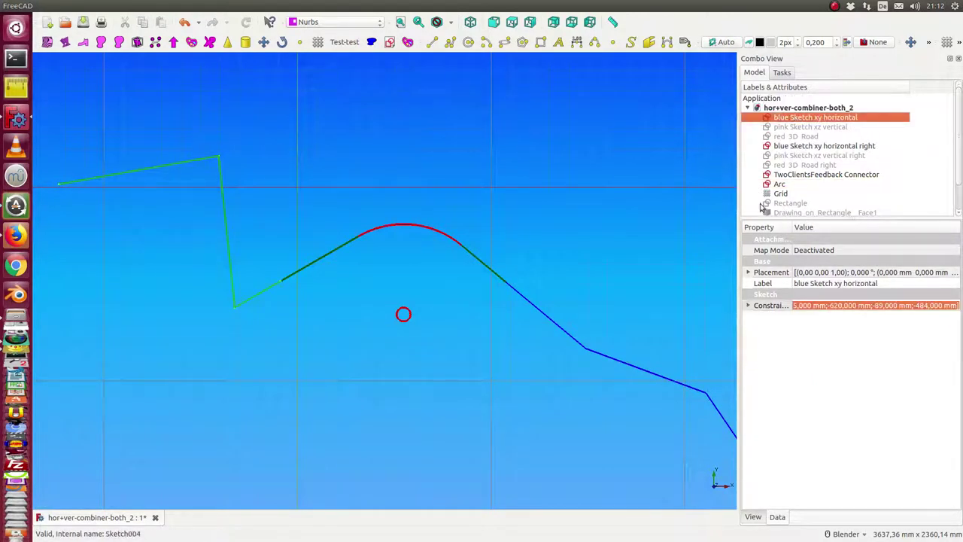
click(748, 305)
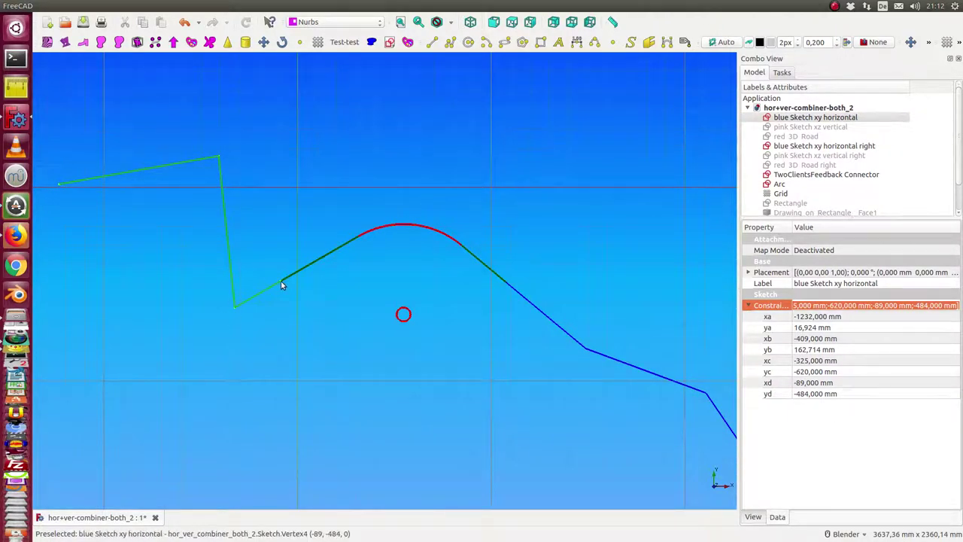
click(799, 383)
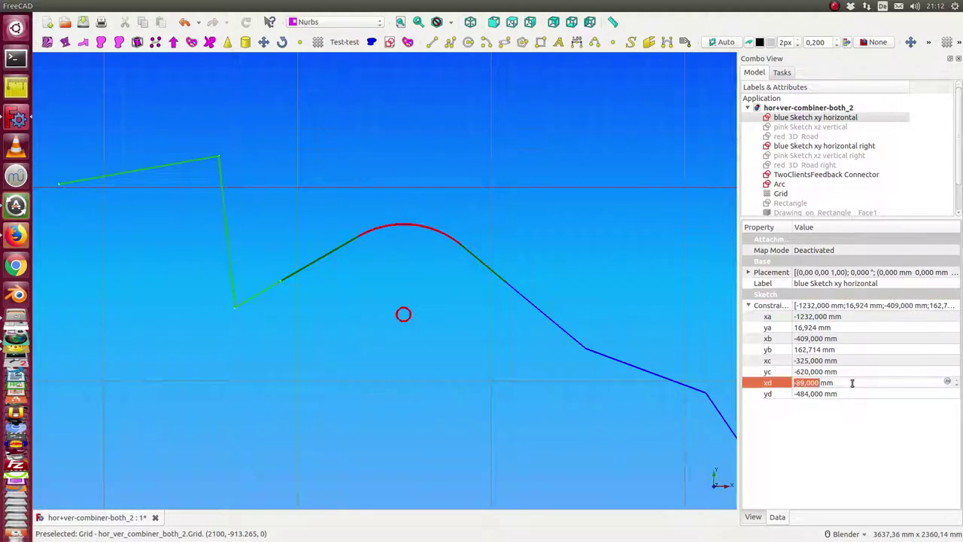
scroll(850, 384, down, 14)
key(Return)
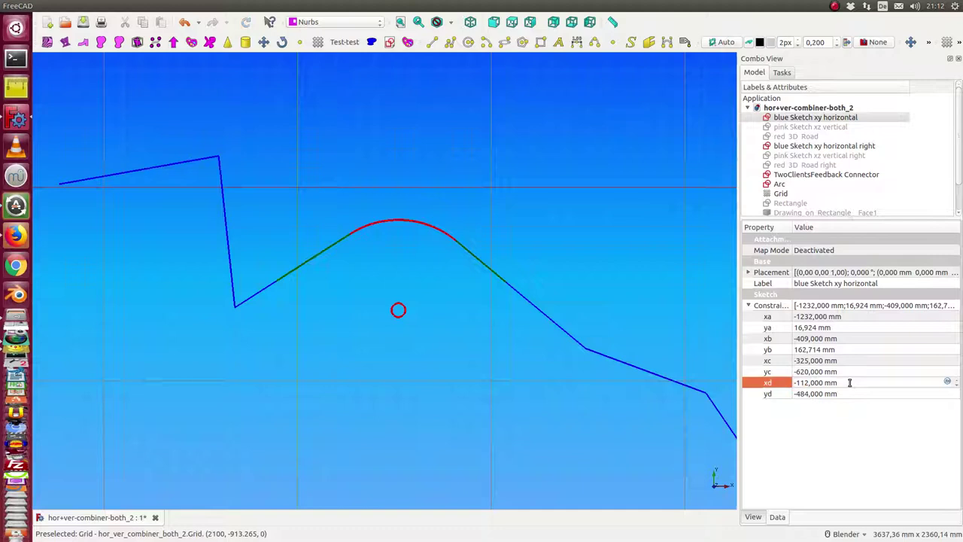
click(849, 383)
scroll(850, 382, down, 14)
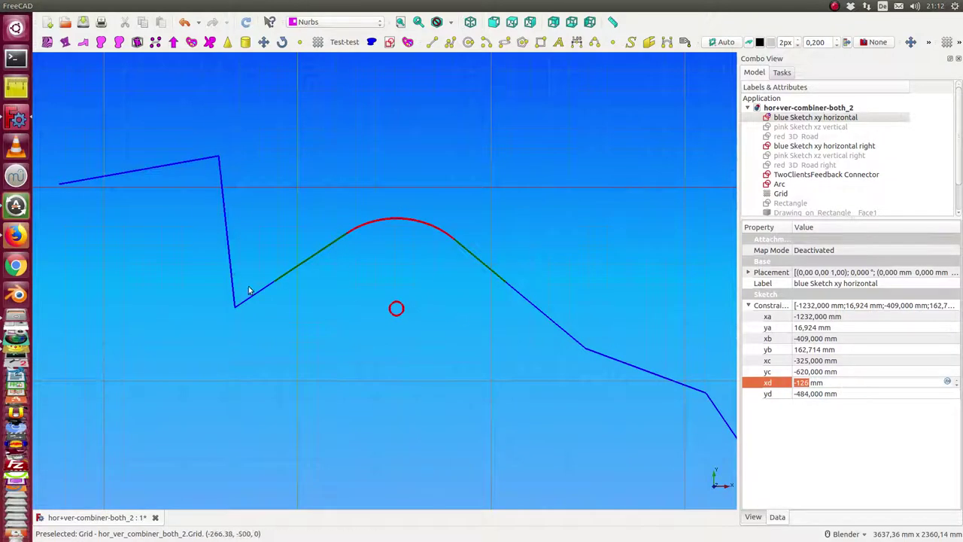
Set the sketch's yd constraint to -506 mm.
click(811, 393)
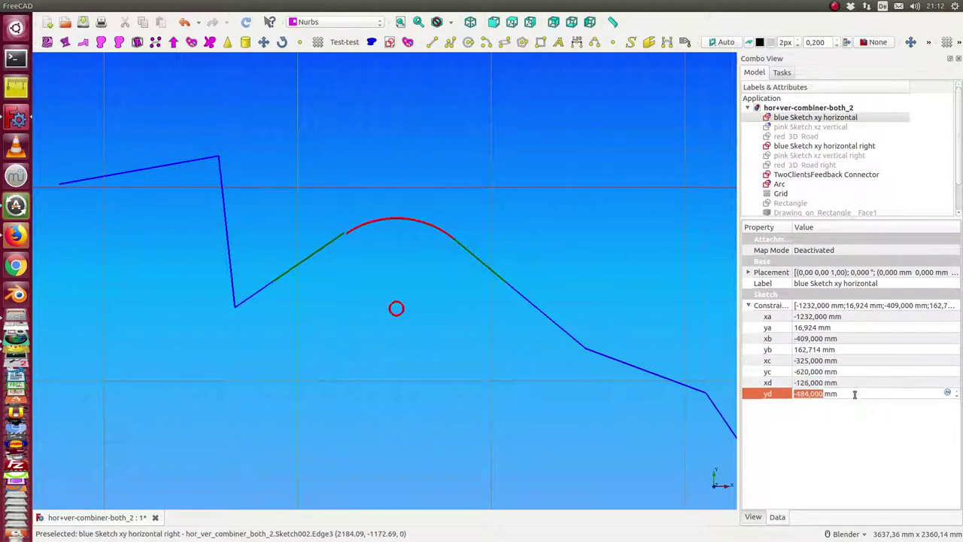
scroll(853, 393, down, 5)
scroll(853, 394, down, 9)
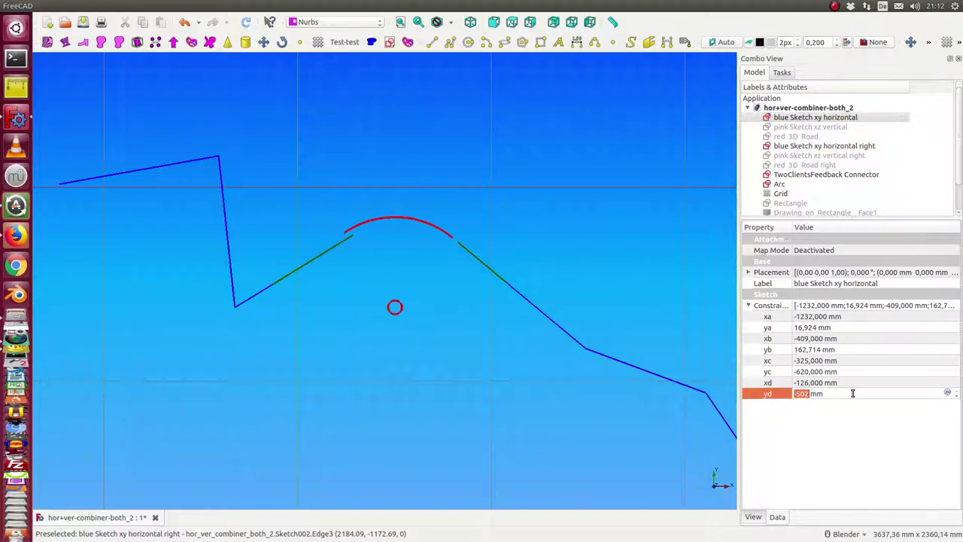
scroll(852, 393, down, 4)
key(Return)
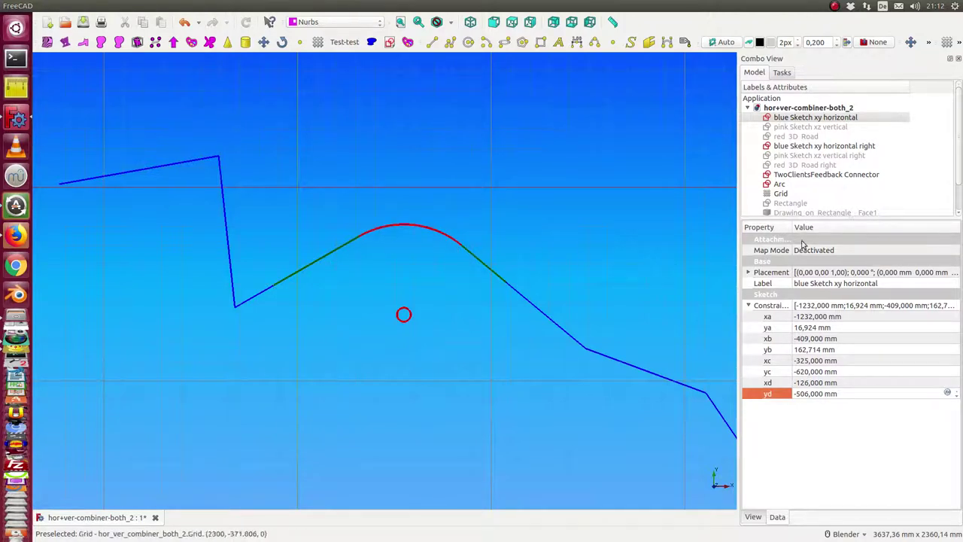
Change blue Sketch xy horizontal right's xa constraint to 1029 mm.
click(807, 147)
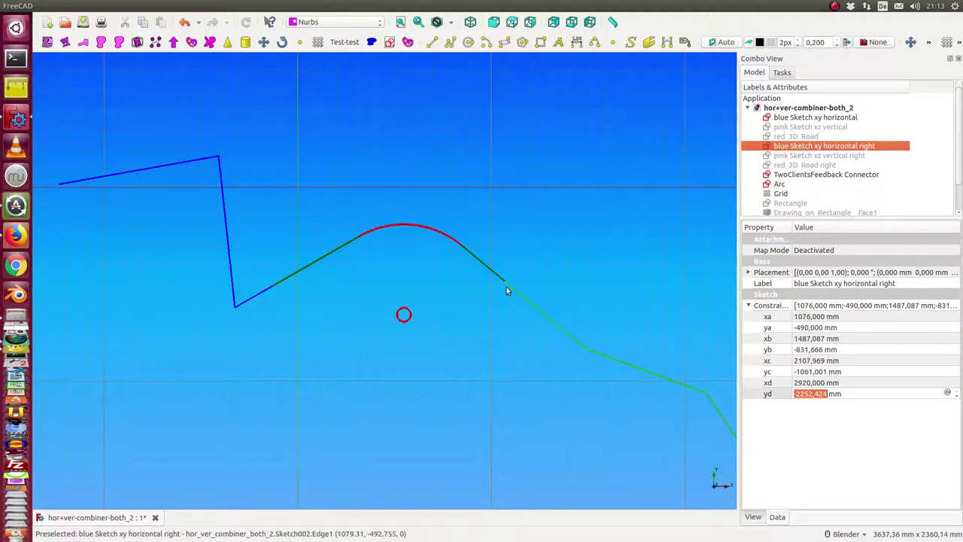
click(849, 316)
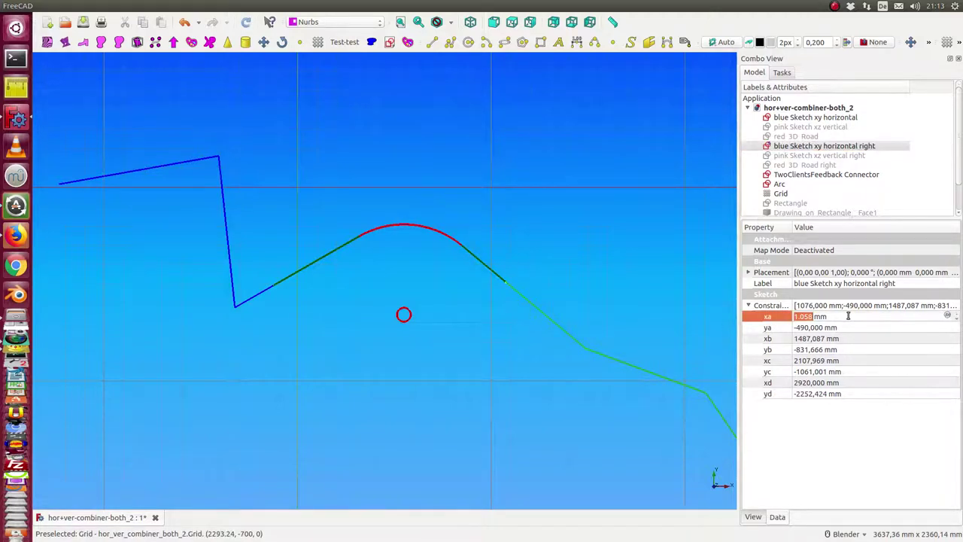
scroll(849, 317, down, 10)
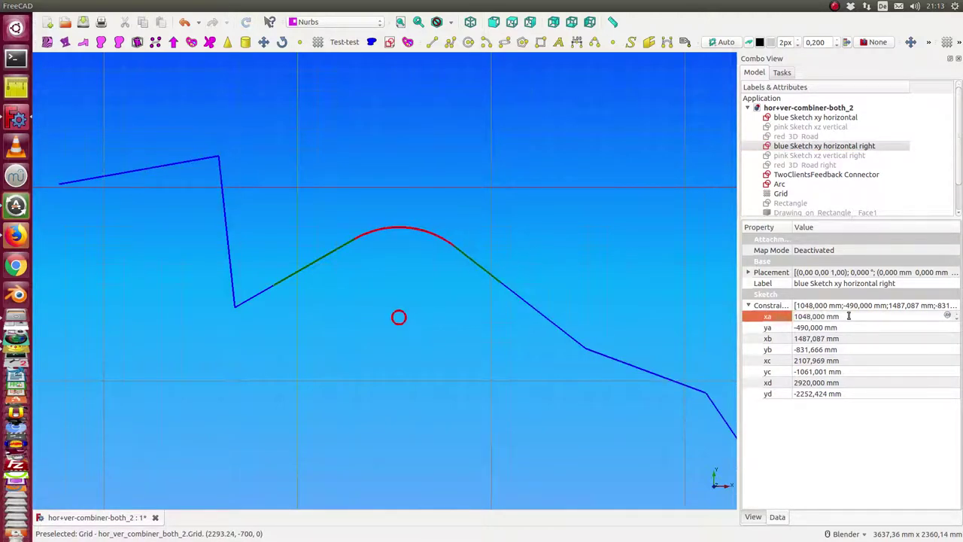
scroll(849, 317, down, 19)
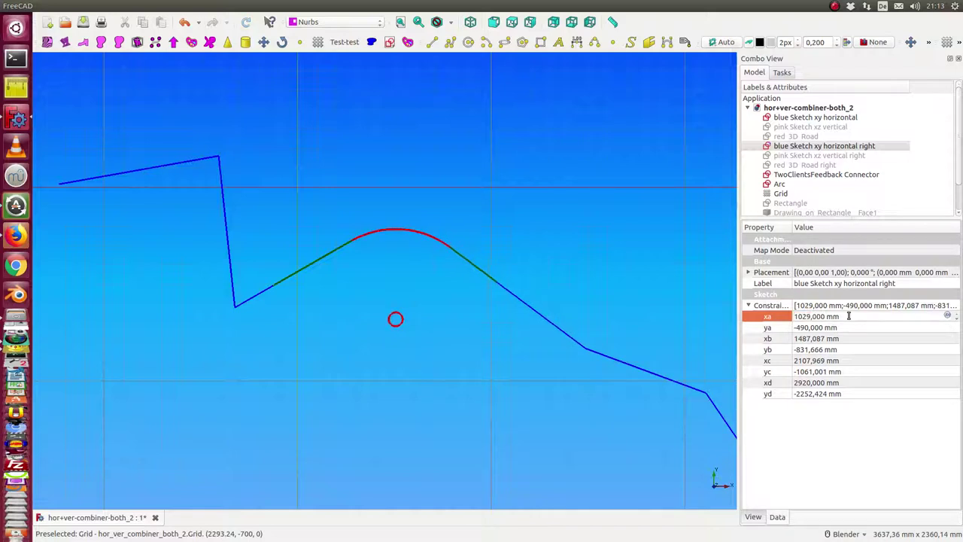
scroll(843, 175, down, 1)
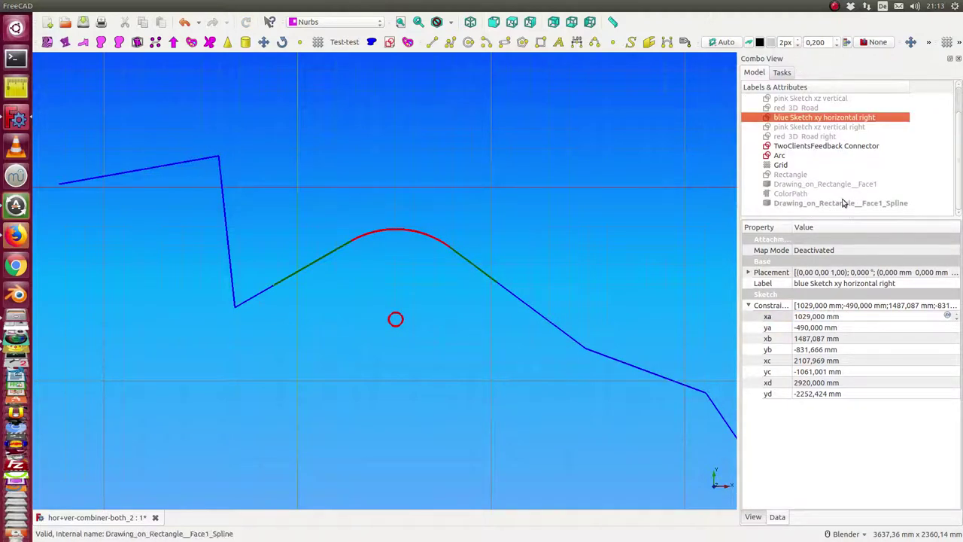
scroll(842, 200, up, 1)
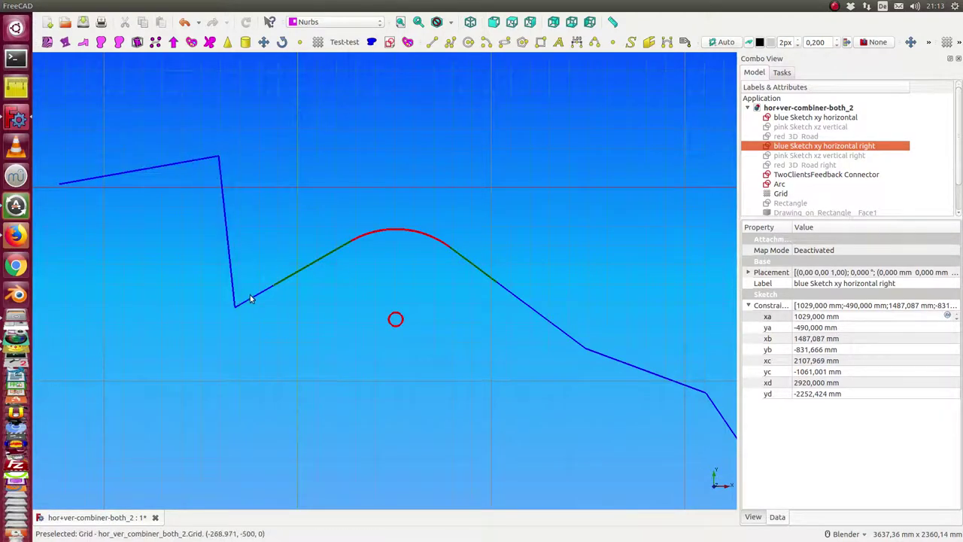
Hide the TwoClientsFeedback Connector so only the Arc remains between the road ends.
click(792, 176)
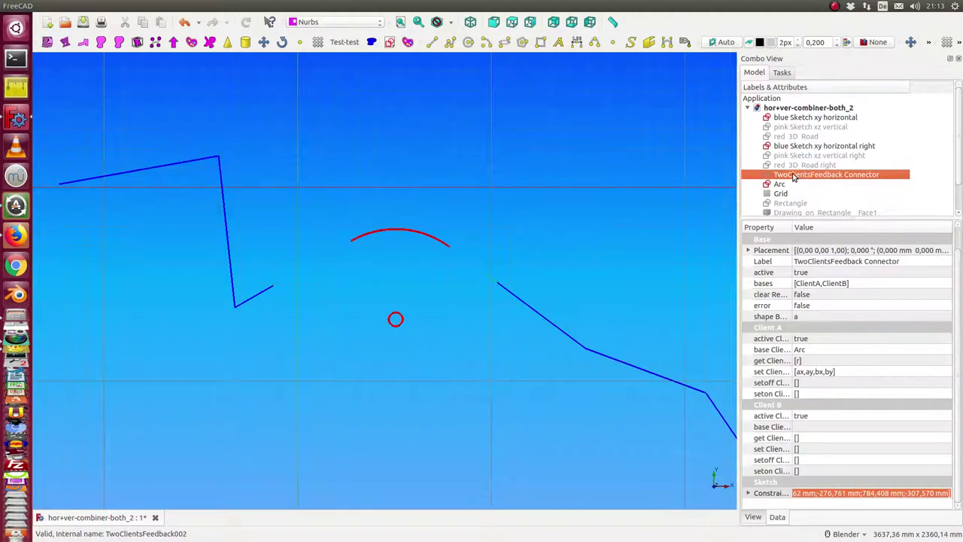
click(779, 185)
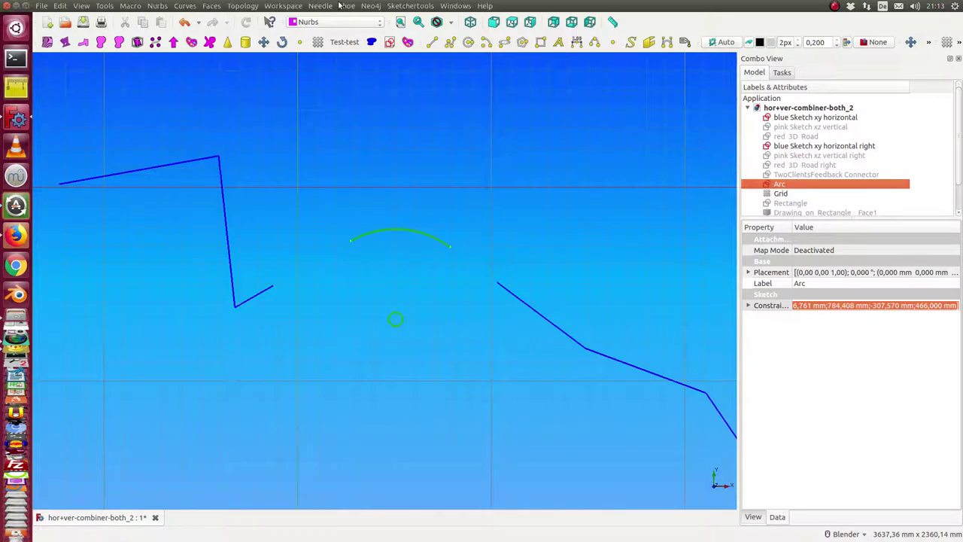
click(105, 7)
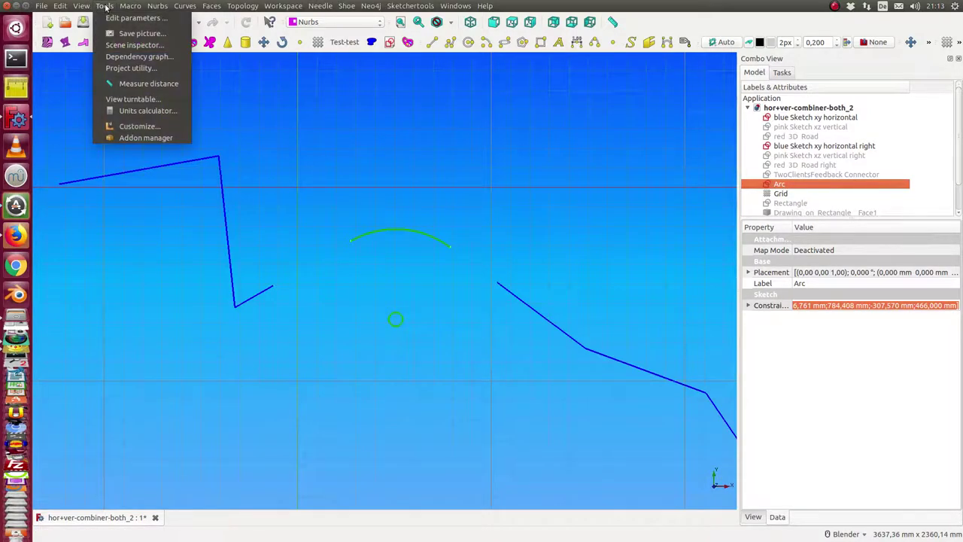
Show the document's dependency graph from the Tools menu.
click(126, 58)
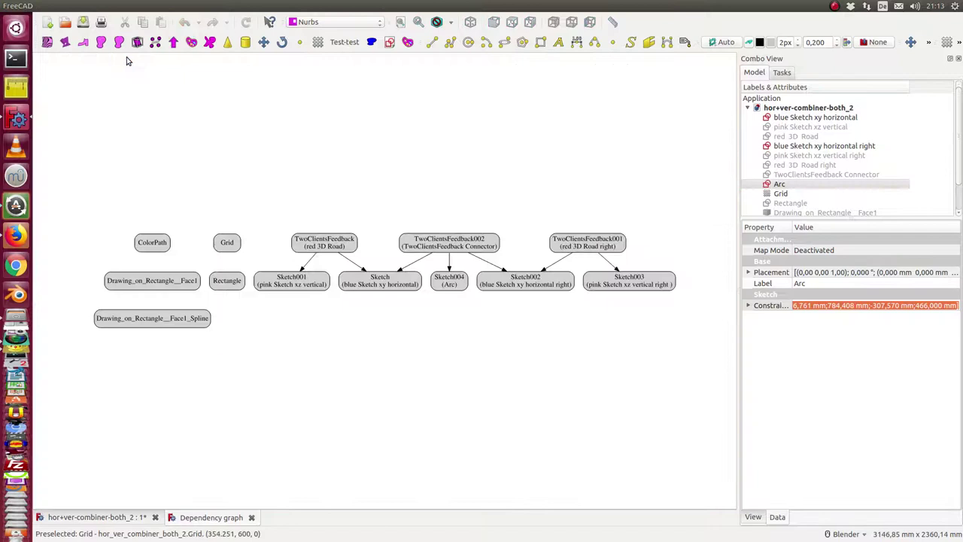